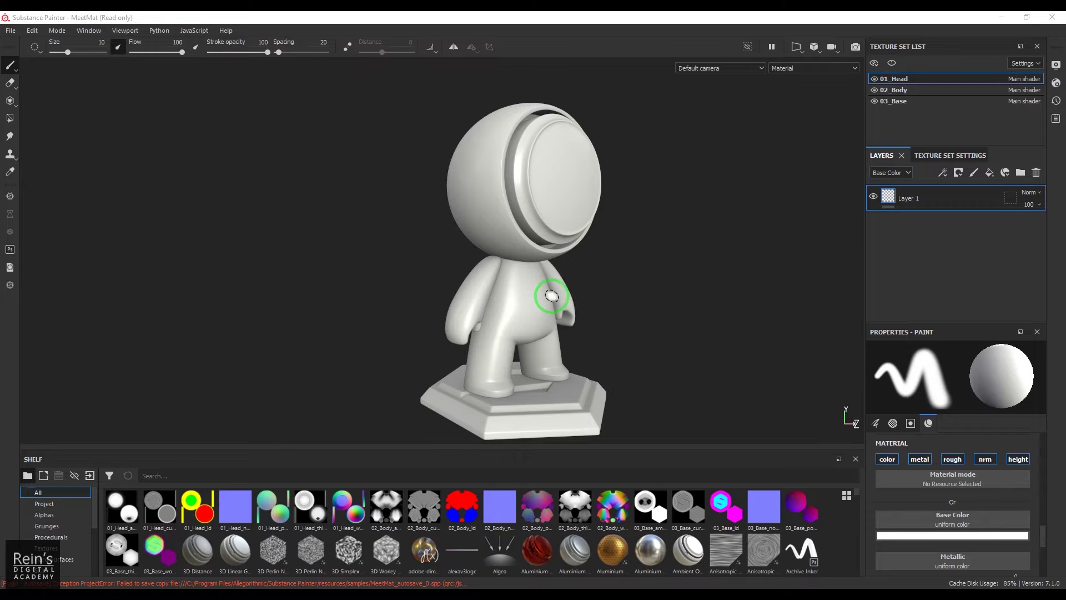
# - Switch the shelf to the Materials library and drag Plastic Fabric onto the robot's head
pyautogui.moveTo(507, 302)
pyautogui.keyDown('alt'); pyautogui.mouseDown()
pyautogui.moveTo(564, 300)
pyautogui.moveTo(500, 309)
pyautogui.moveTo(563, 310)
pyautogui.mouseUp(); pyautogui.keyUp('alt')
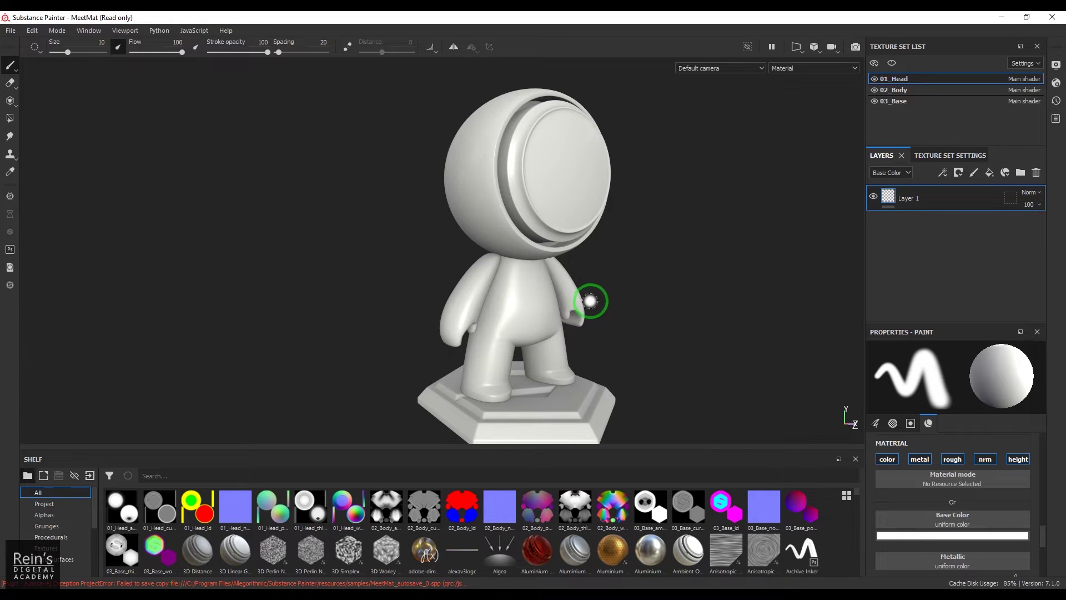
pyautogui.moveTo(624, 290)
pyautogui.keyDown('alt'); pyautogui.mouseDown()
pyautogui.moveTo(635, 319)
pyautogui.moveTo(626, 295)
pyautogui.mouseUp(); pyautogui.keyUp('alt')
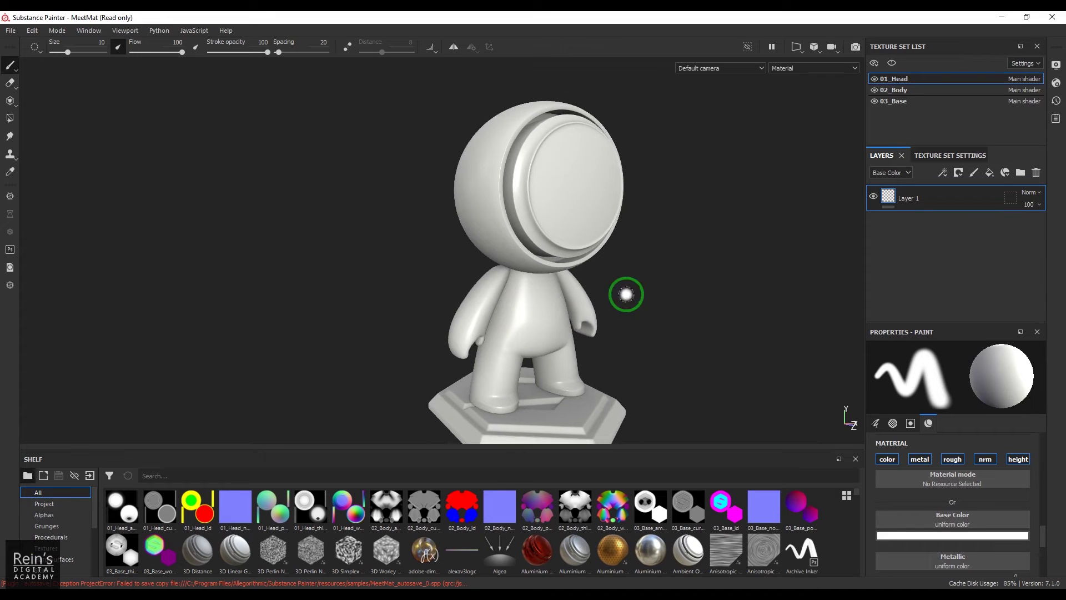
pyautogui.keyDown('alt'); pyautogui.moveTo(627, 294); pyautogui.dragTo(664, 331, button='right'); pyautogui.keyUp('alt')
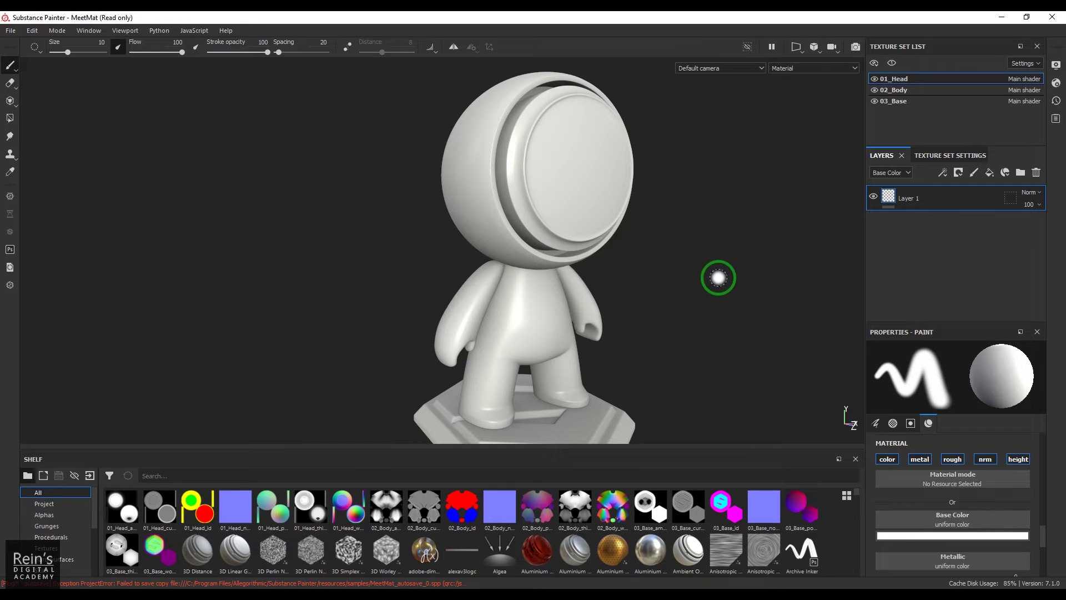
pyautogui.scroll(-1, 65, 555)
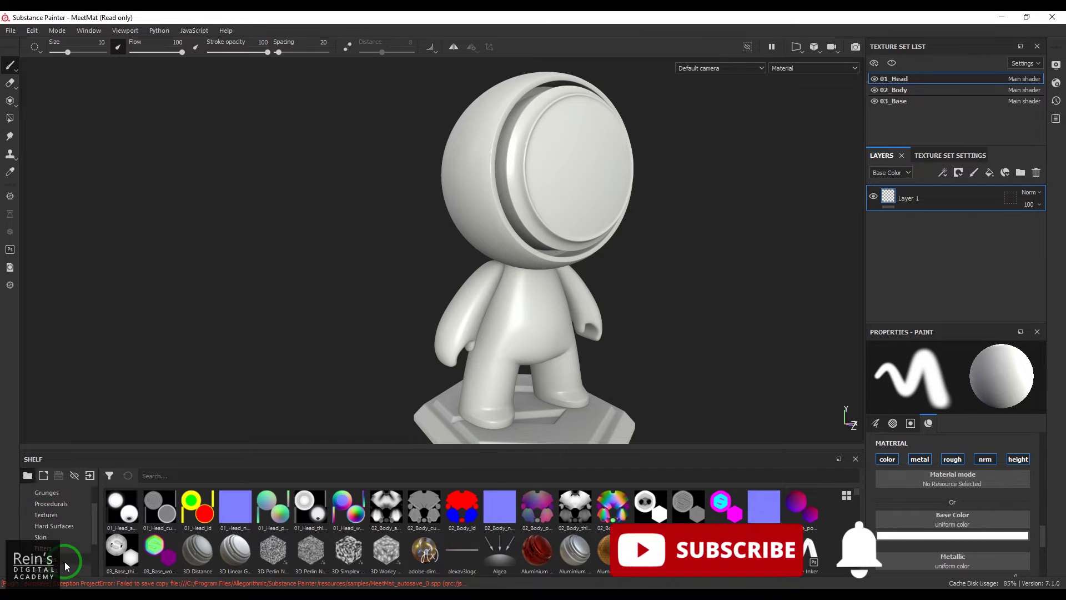
pyautogui.scroll(-1, 66, 565)
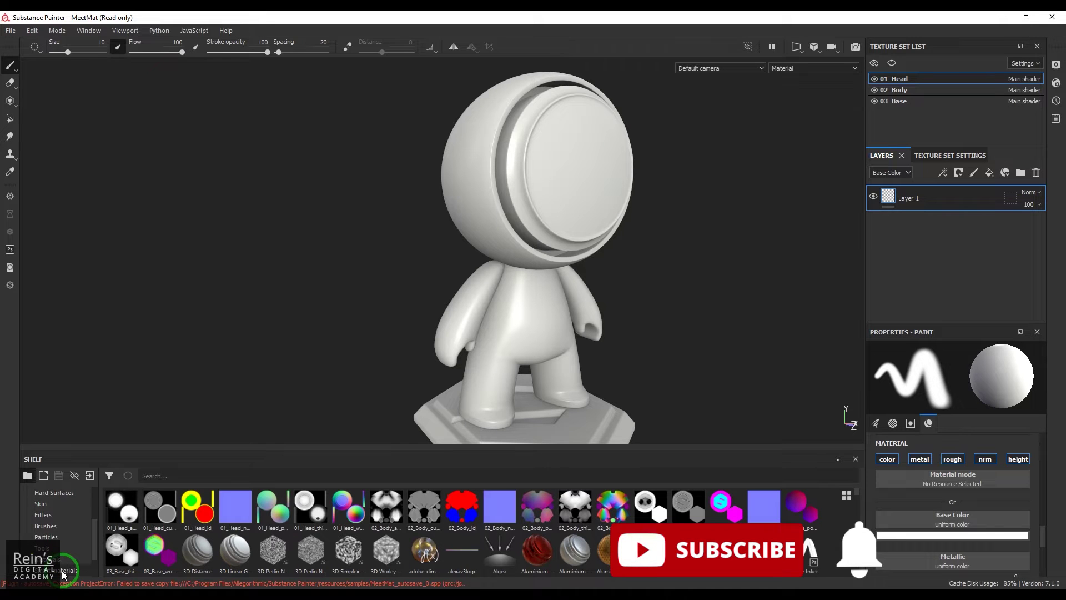
pyautogui.click(63, 572)
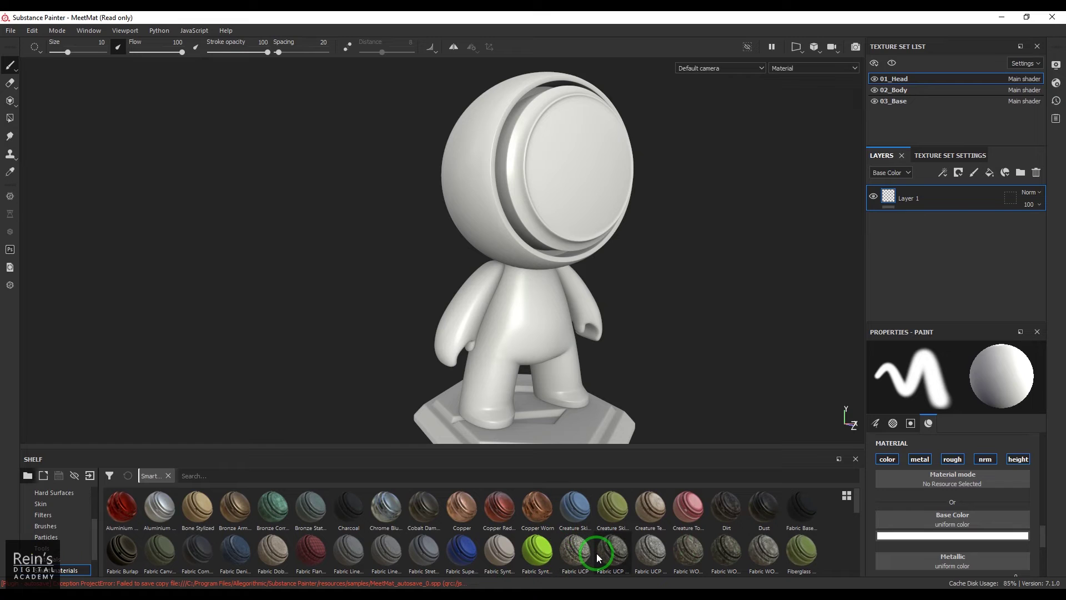
pyautogui.moveTo(592, 559)
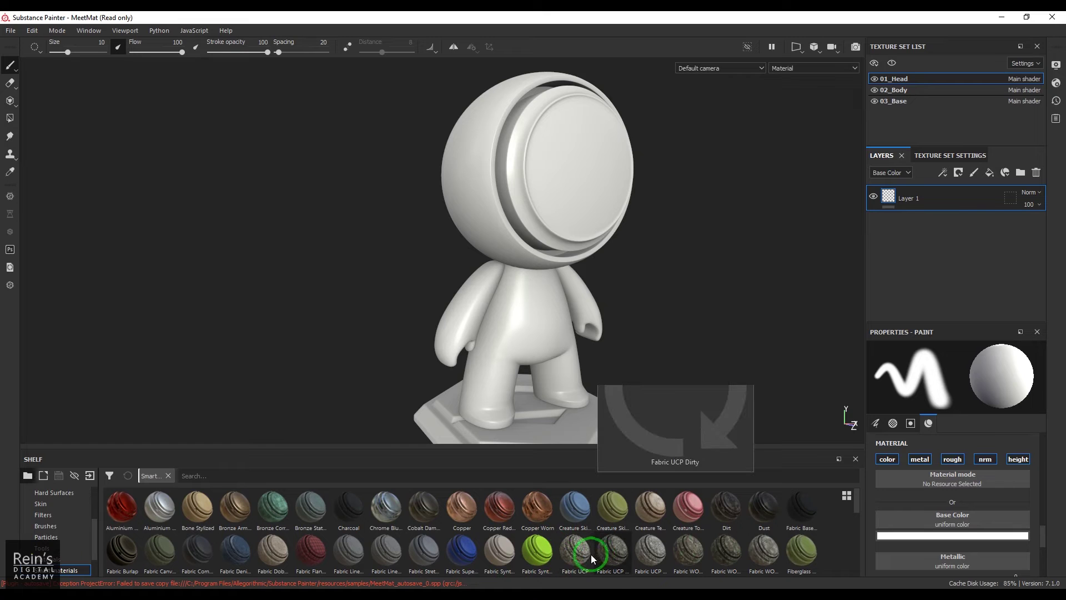
pyautogui.click(77, 561)
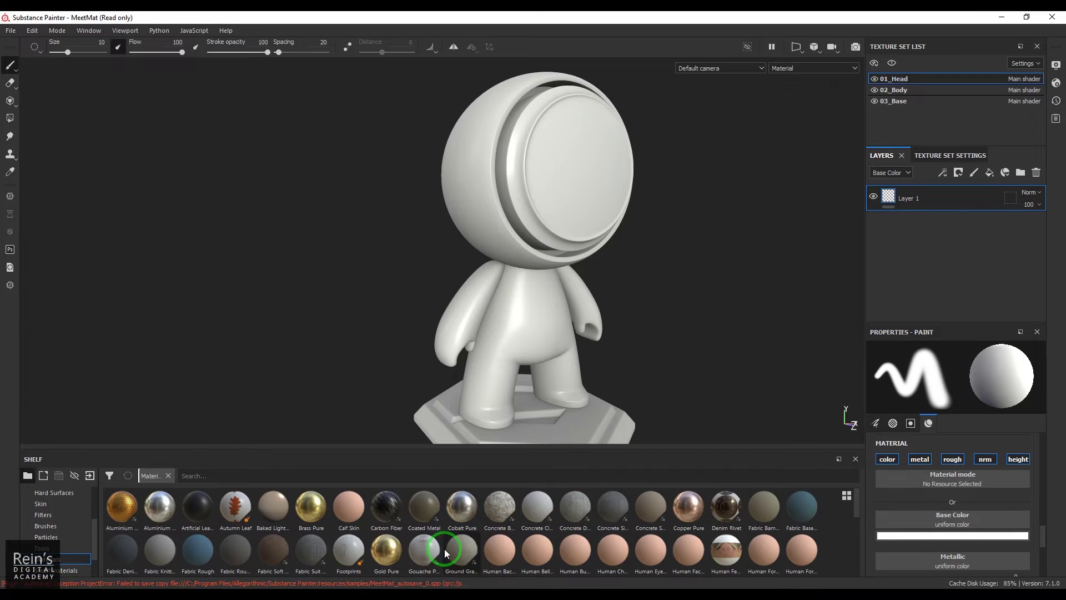
pyautogui.scroll(-5, 444, 548)
pyautogui.moveTo(159, 508); pyautogui.dragTo(574, 189)
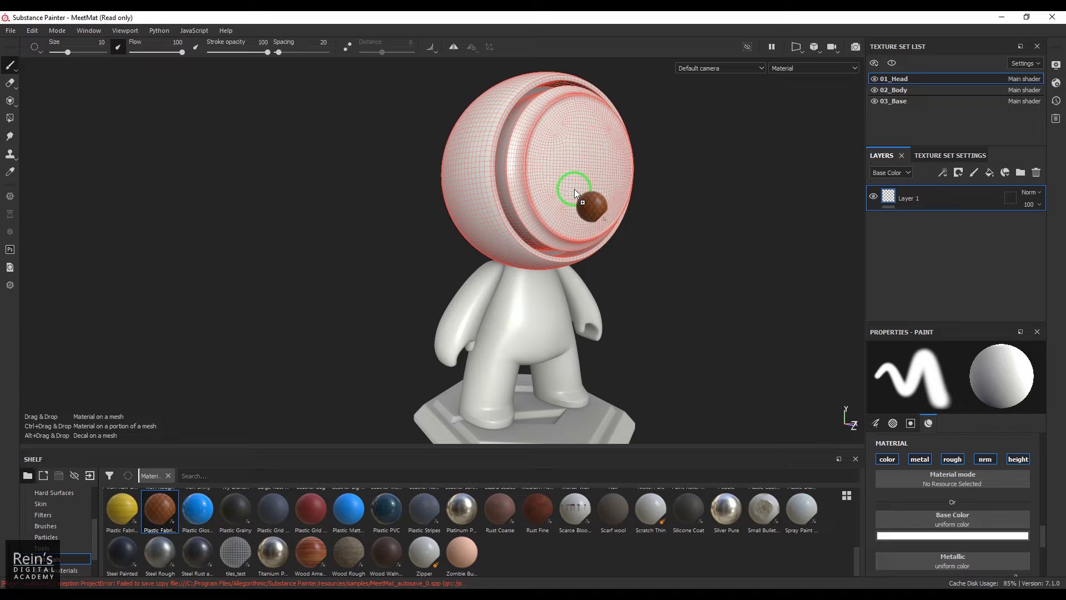
# - Drop Plastic Fabric Pyramid on the head, inspect the orange result, and add Fill layer 1 above it
pyautogui.moveTo(485, 228); pyautogui.dragTo(488, 225)
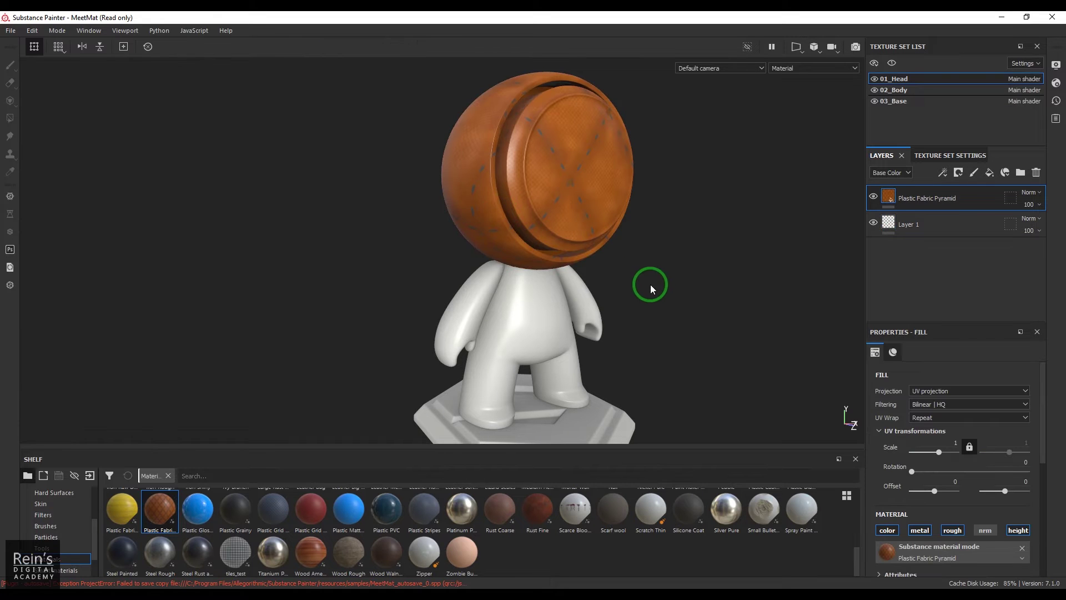
pyautogui.keyDown('alt'); pyautogui.moveTo(595, 298); pyautogui.dragTo(573, 283); pyautogui.keyUp('alt')
pyautogui.keyDown('alt'); pyautogui.moveTo(573, 283); pyautogui.dragTo(775, 357, button='right'); pyautogui.keyUp('alt')
pyautogui.keyDown('alt'); pyautogui.moveTo(776, 357); pyautogui.dragTo(672, 348); pyautogui.keyUp('alt')
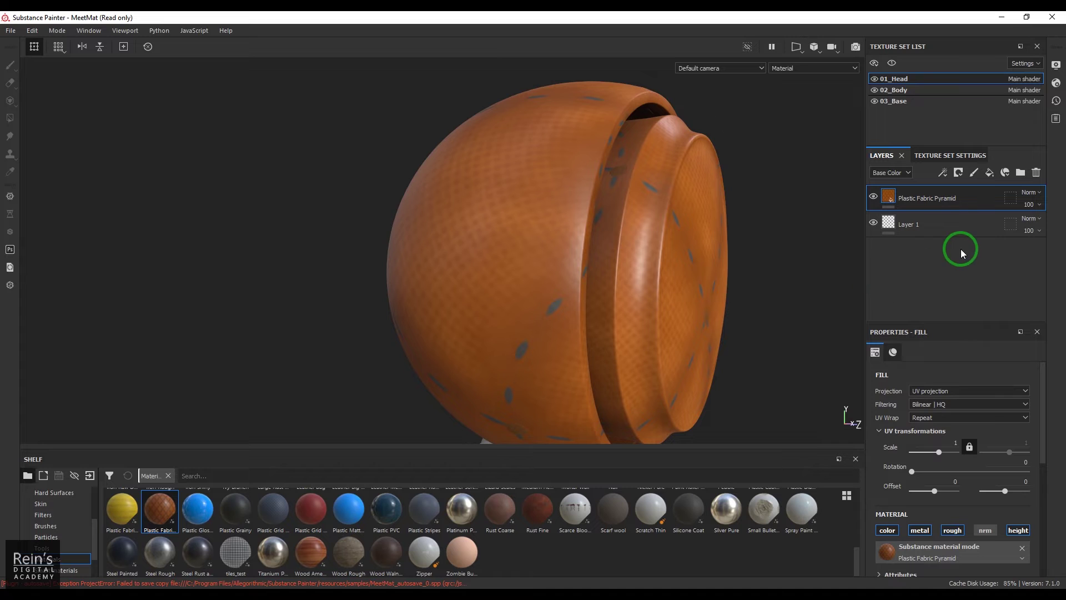
pyautogui.click(989, 172)
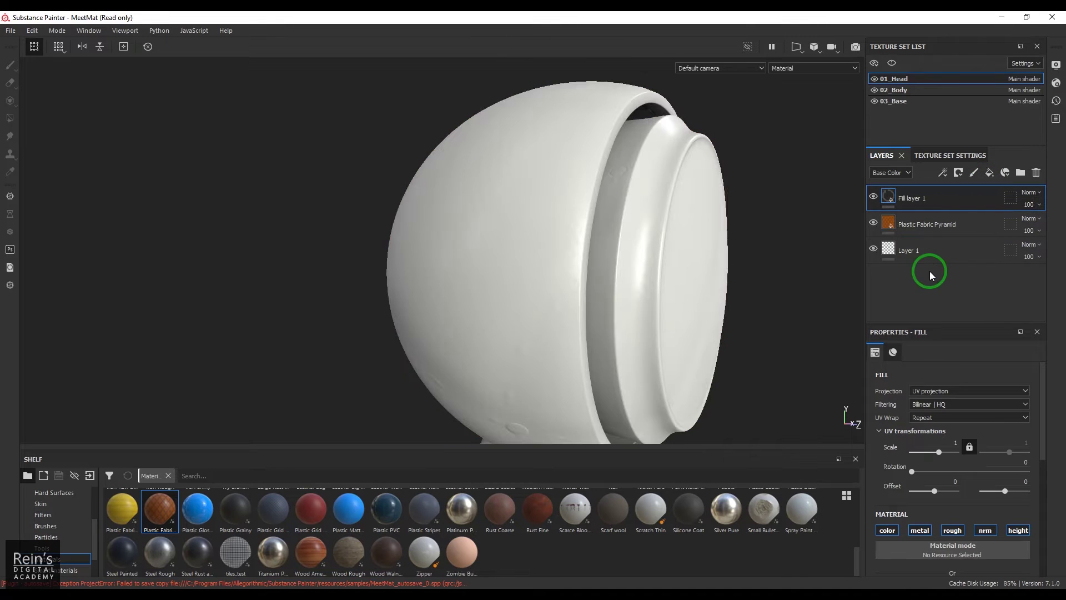
# - Enter 0.01 as Fill layer 1's Height in the Properties - Fill panel
pyautogui.scroll(-5, 983, 504)
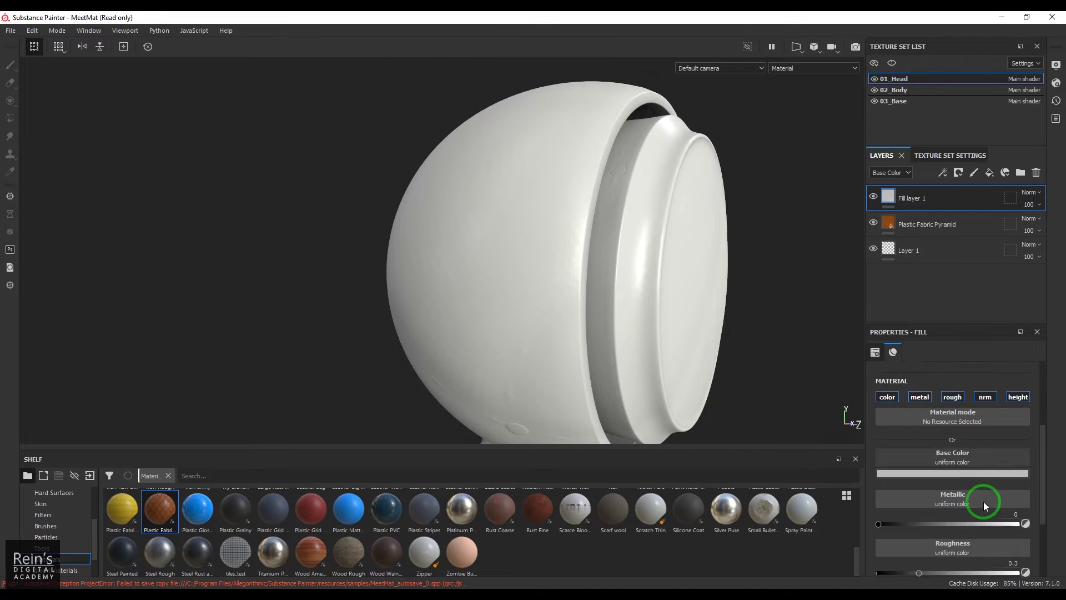
pyautogui.scroll(-3, 984, 501)
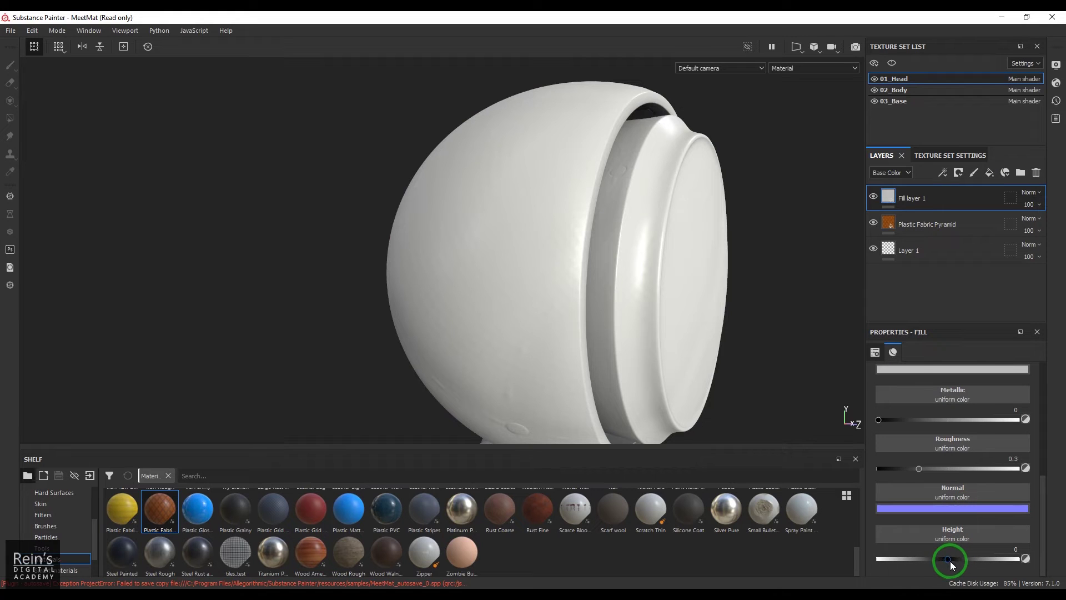
pyautogui.moveTo(950, 561); pyautogui.dragTo(953, 562)
pyautogui.write('0.0')
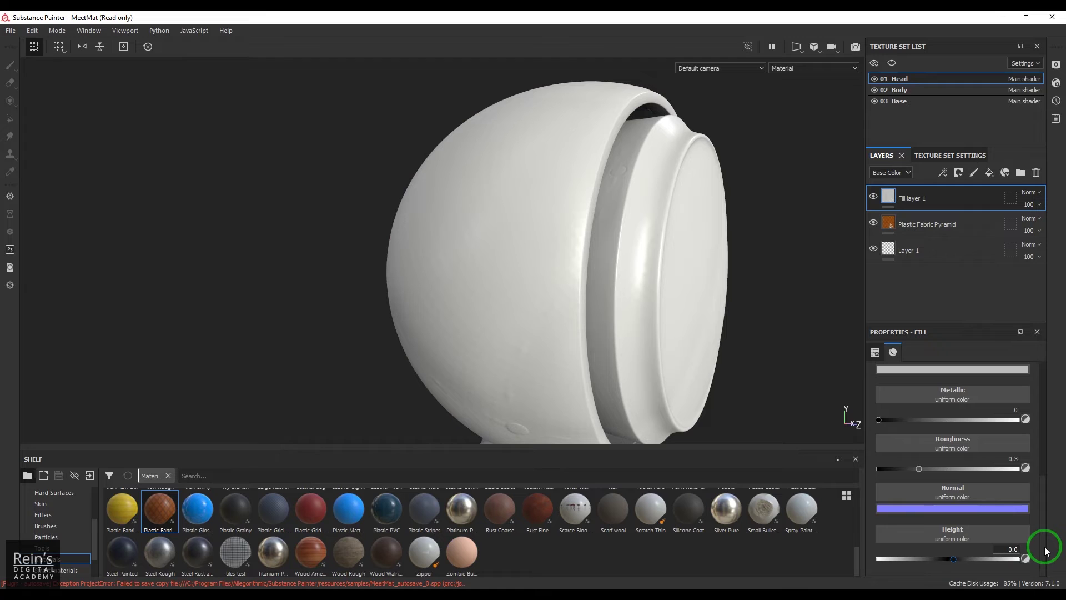
pyautogui.write('1')
pyautogui.press('Return')
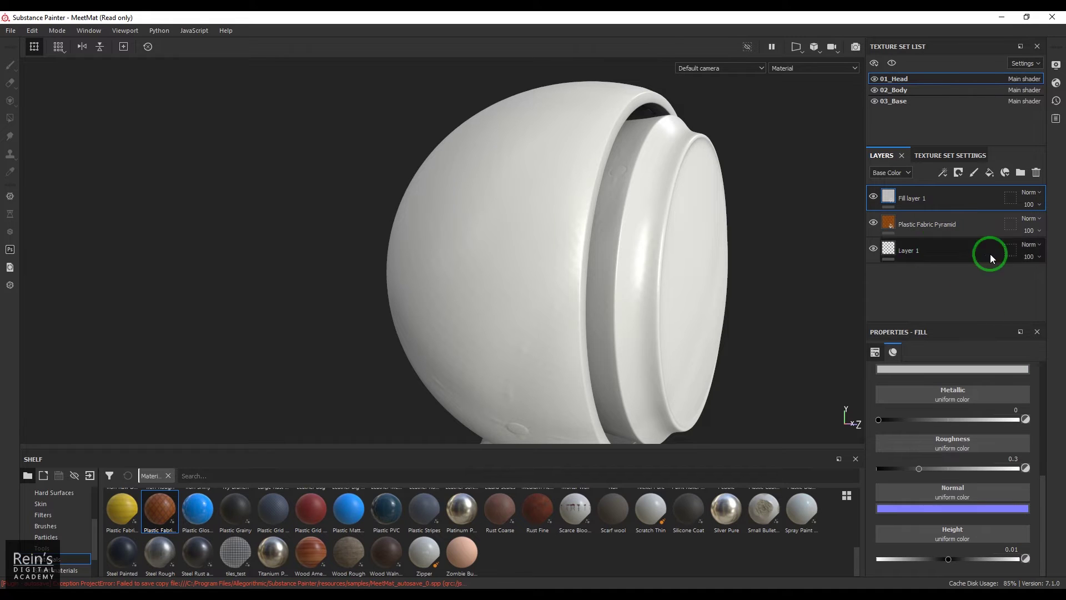
# - Add a mask to Fill layer 1 with a Fiber Glass Edge Wear generator
pyautogui.click(957, 176)
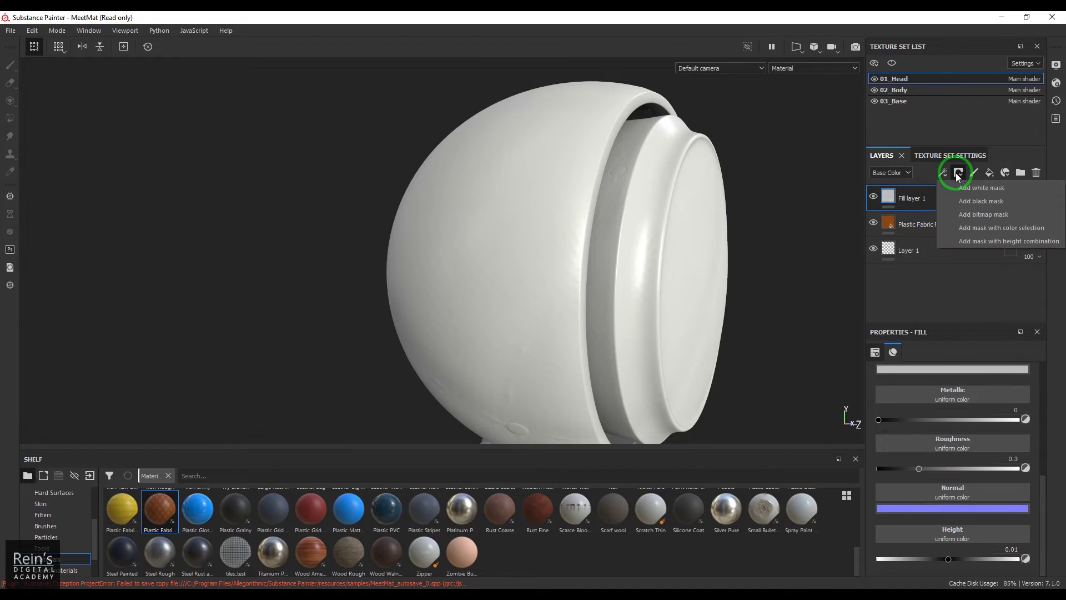
pyautogui.click(965, 187)
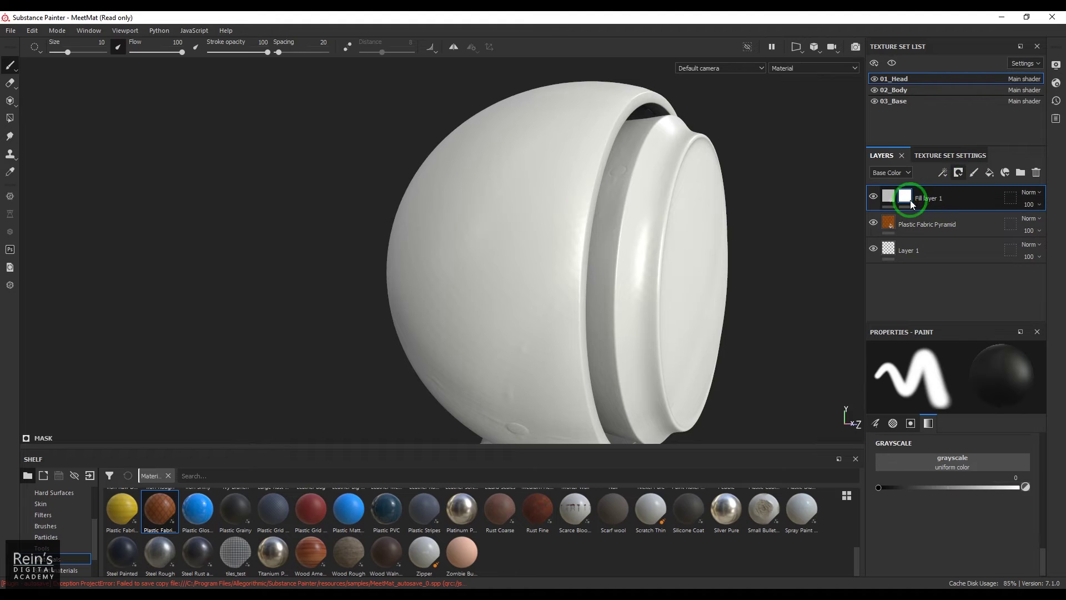
pyautogui.click(948, 174)
pyautogui.click(953, 187)
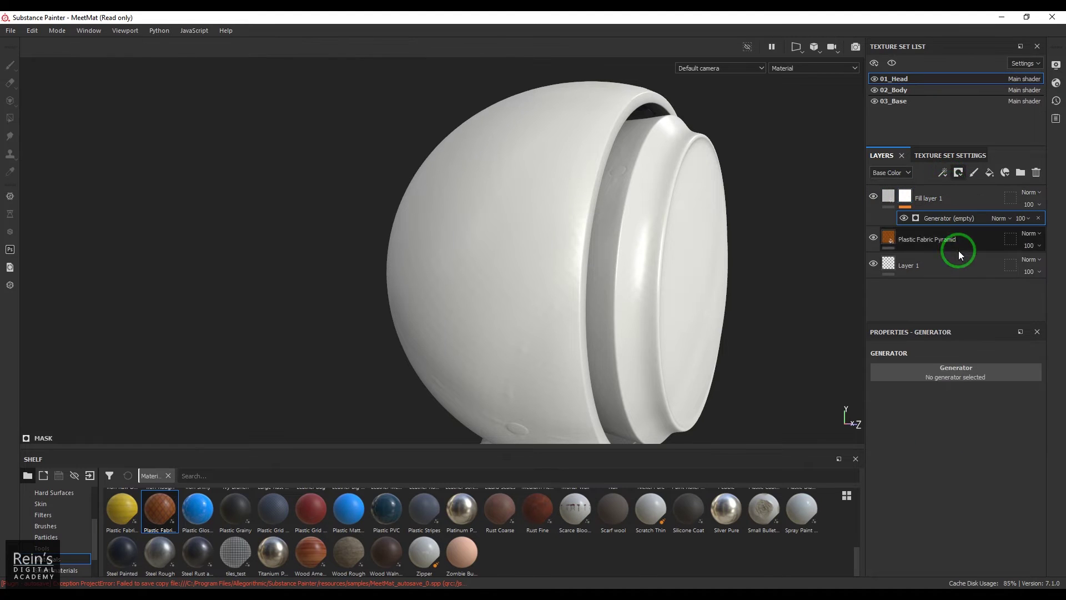
pyautogui.click(944, 366)
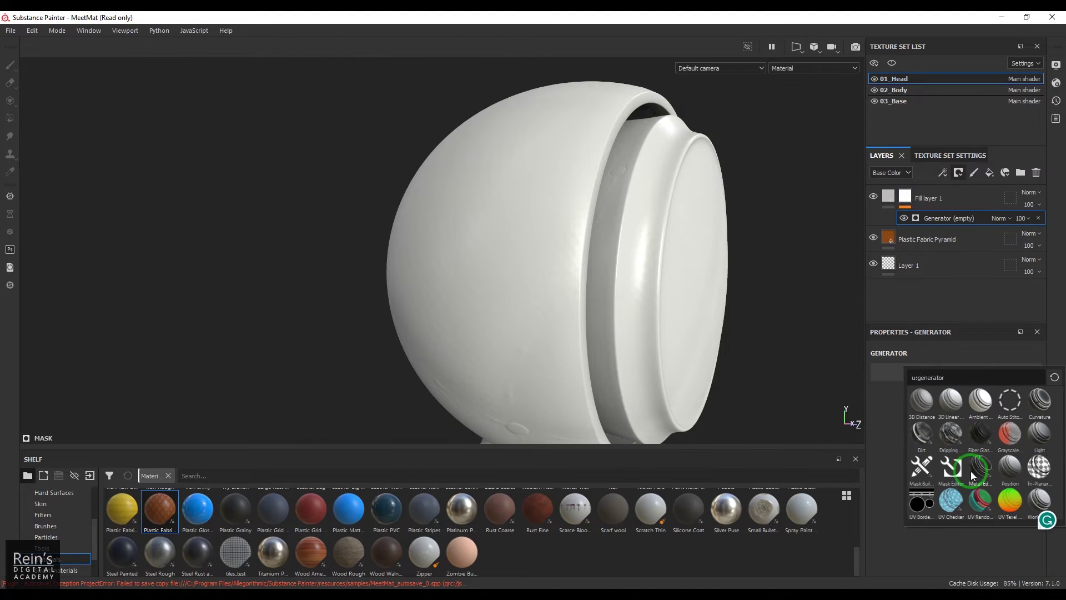
pyautogui.click(984, 436)
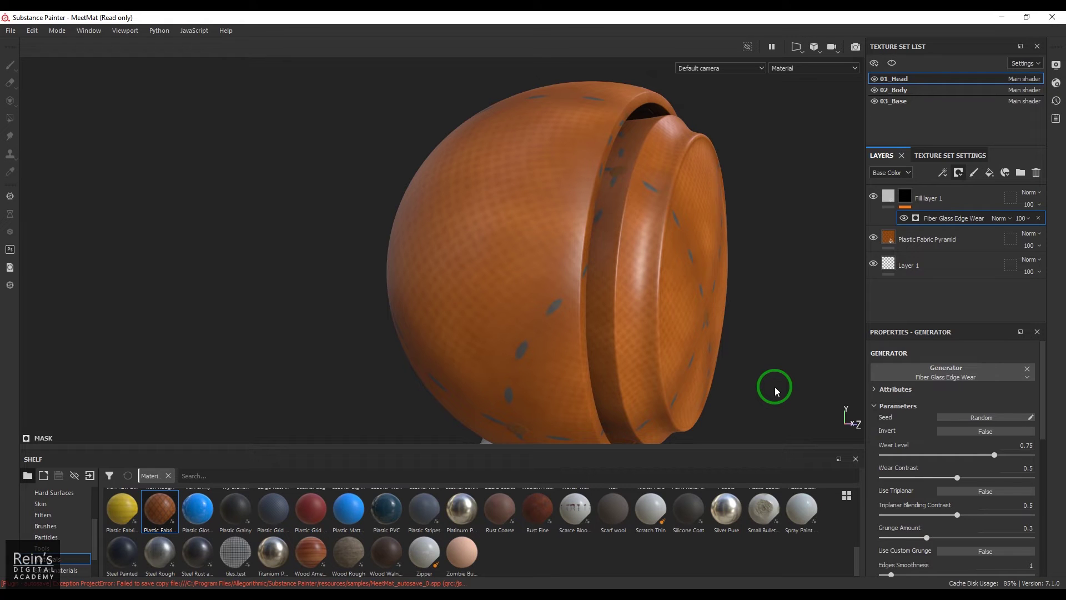
# - Assign BnW Spots 3 to the edge wear generator's Custom grunge input
pyautogui.moveTo(1041, 443); pyautogui.dragTo(1042, 547)
pyautogui.click(985, 385)
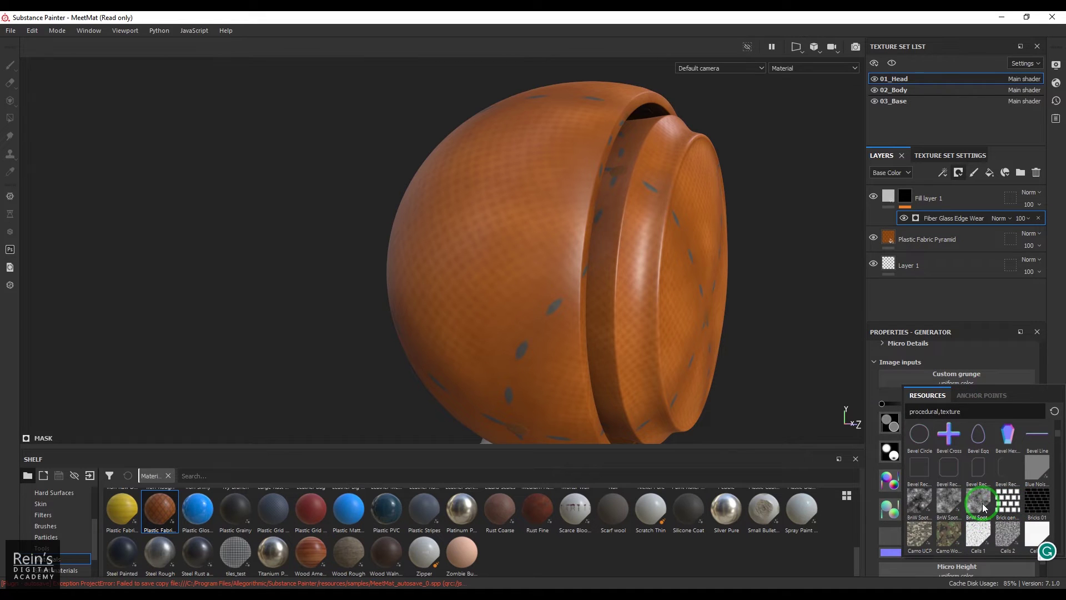
pyautogui.click(982, 503)
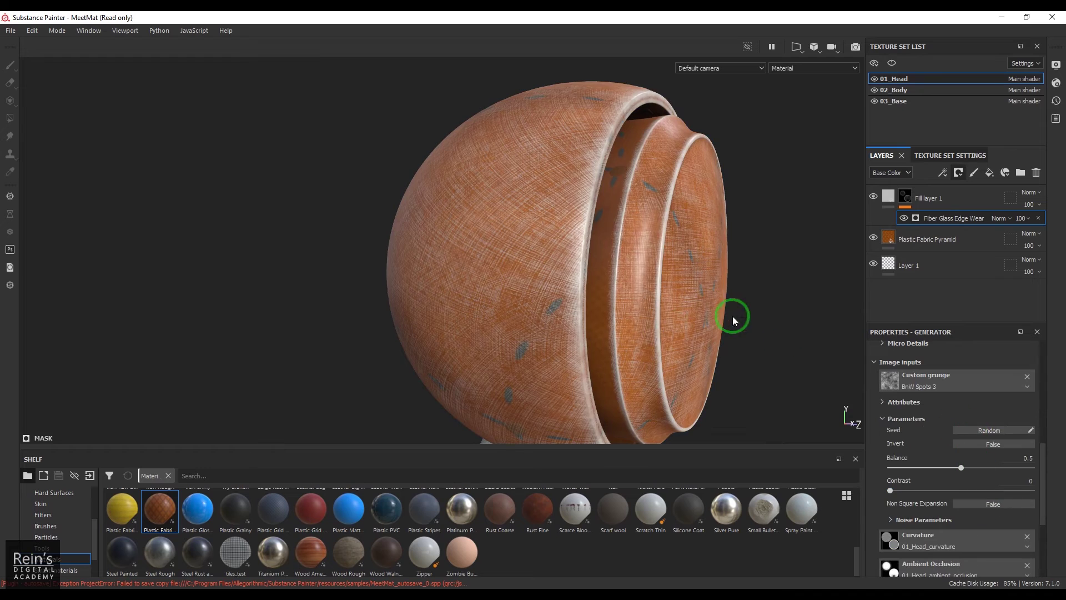
# - Lower the grunge Balance to 0.31 to reduce the wear
pyautogui.keyDown('alt'); pyautogui.moveTo(590, 314); pyautogui.dragTo(647, 355); pyautogui.keyUp('alt')
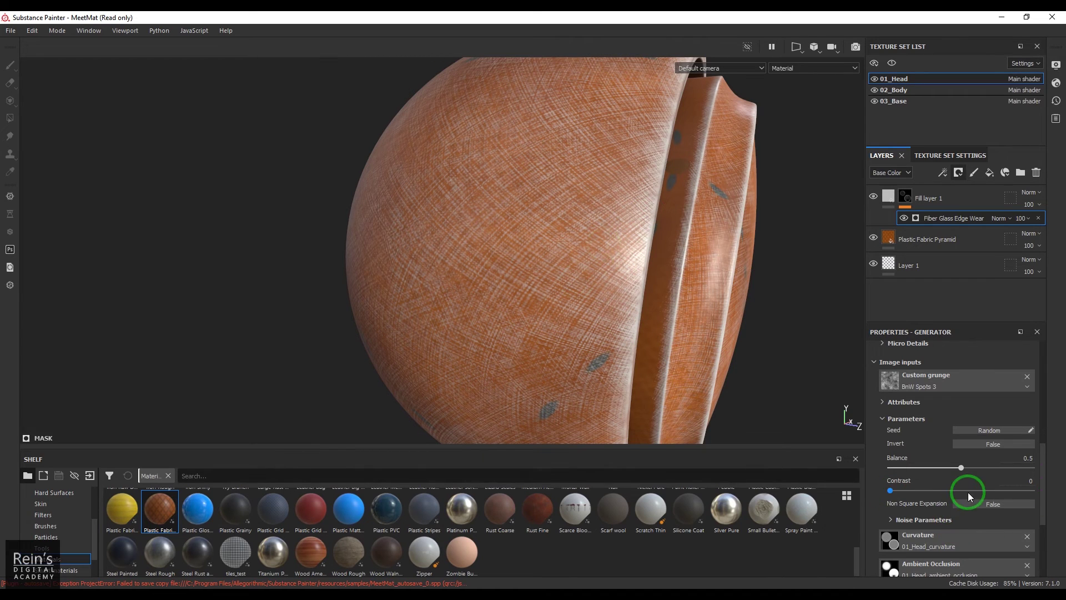
pyautogui.scroll(-2, 967, 492)
pyautogui.scroll(2, 968, 492)
pyautogui.moveTo(960, 468)
pyautogui.mouseDown()
pyautogui.moveTo(911, 469)
pyautogui.moveTo(951, 473)
pyautogui.moveTo(925, 476)
pyautogui.moveTo(934, 478)
pyautogui.mouseUp()
# - Raise the grunge Balance back to 0.5
pyautogui.keyDown('alt'); pyautogui.moveTo(515, 325); pyautogui.dragTo(694, 355); pyautogui.keyUp('alt')
pyautogui.scroll(-5, 991, 534)
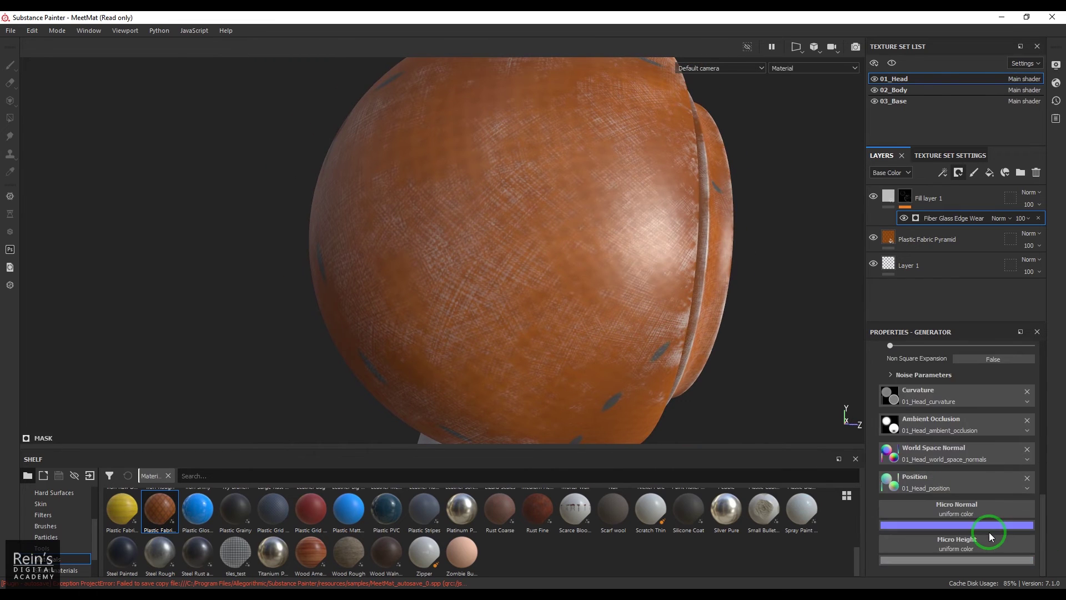
pyautogui.scroll(4, 935, 430)
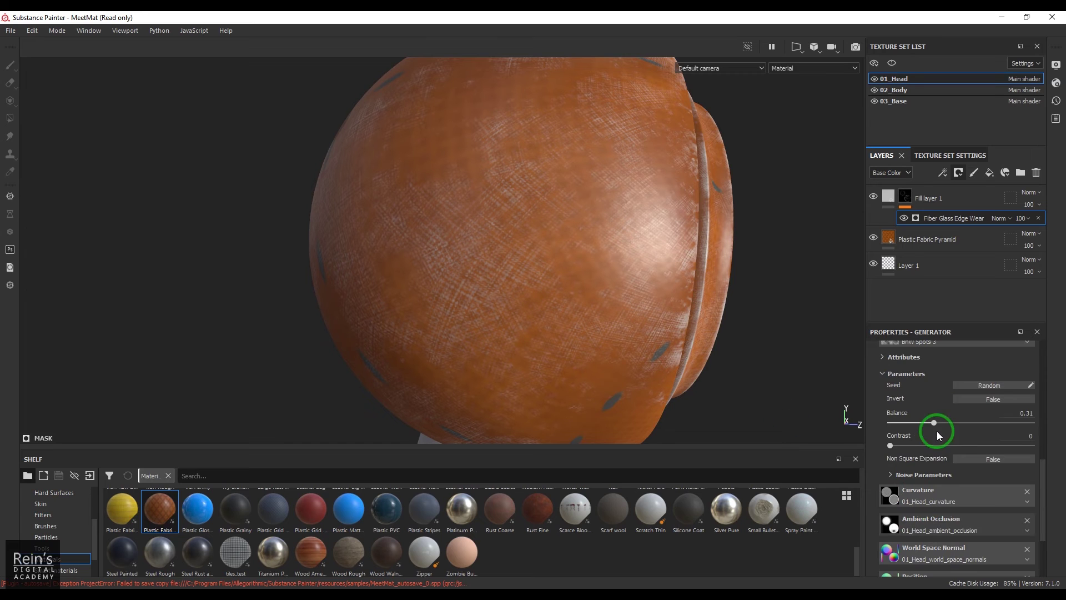
pyautogui.moveTo(931, 425); pyautogui.dragTo(961, 425)
# - Raise the grunge Contrast to 0.67 and orbit close to inspect the fibrous wear
pyautogui.moveTo(889, 444); pyautogui.dragTo(986, 448)
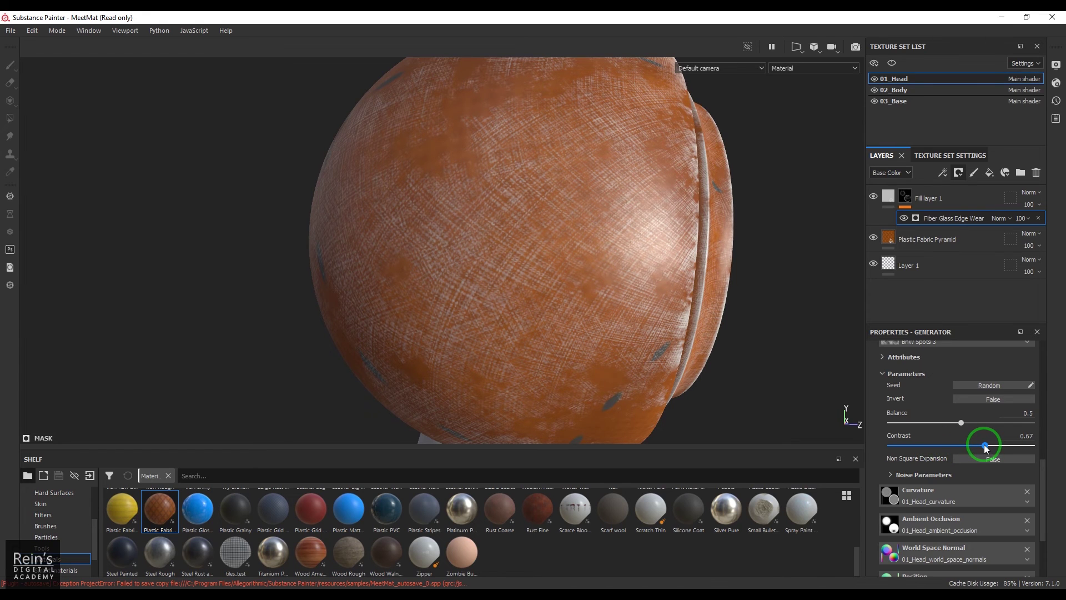
pyautogui.keyDown('alt'); pyautogui.moveTo(736, 298); pyautogui.dragTo(685, 341); pyautogui.keyUp('alt')
pyautogui.keyDown('alt'); pyautogui.moveTo(685, 340); pyautogui.dragTo(727, 362, button='right'); pyautogui.keyUp('alt')
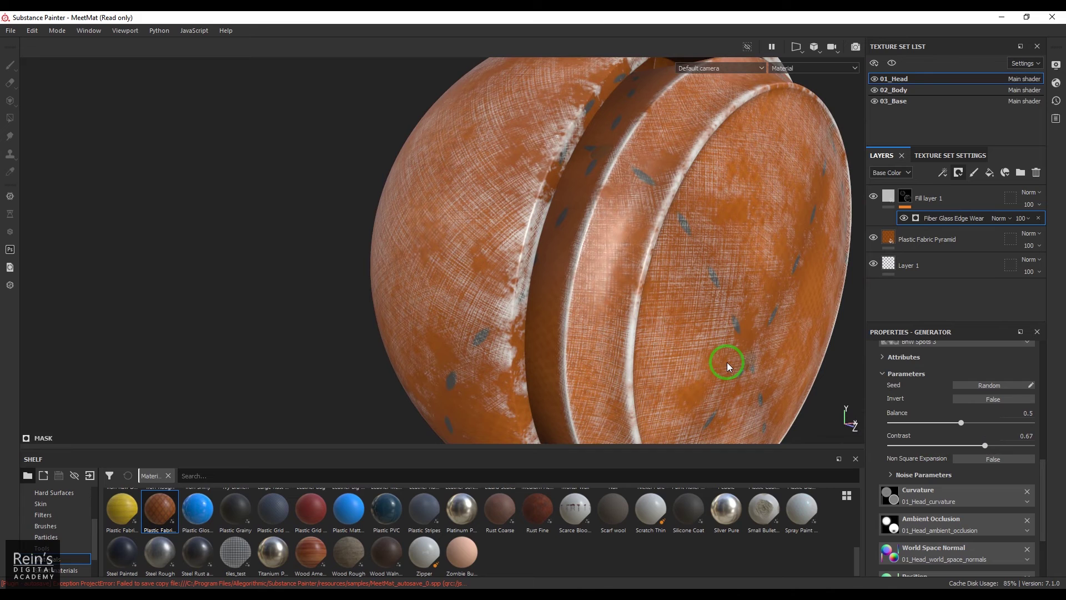
pyautogui.scroll(-3, 951, 505)
pyautogui.scroll(3, 952, 508)
pyautogui.scroll(3, 955, 511)
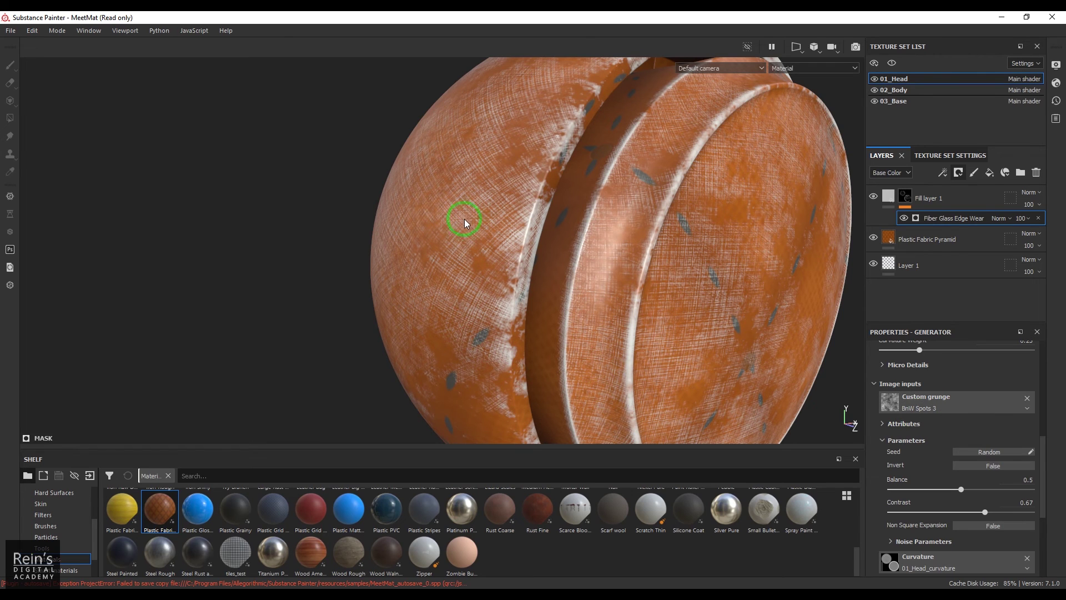
pyautogui.keyDown('alt'); pyautogui.moveTo(431, 317); pyautogui.dragTo(537, 345); pyautogui.keyUp('alt')
# - Expand Noise Parameters and set noise Scale to 2 and Disorder to 0.51
pyautogui.click(891, 541)
pyautogui.scroll(-3, 892, 533)
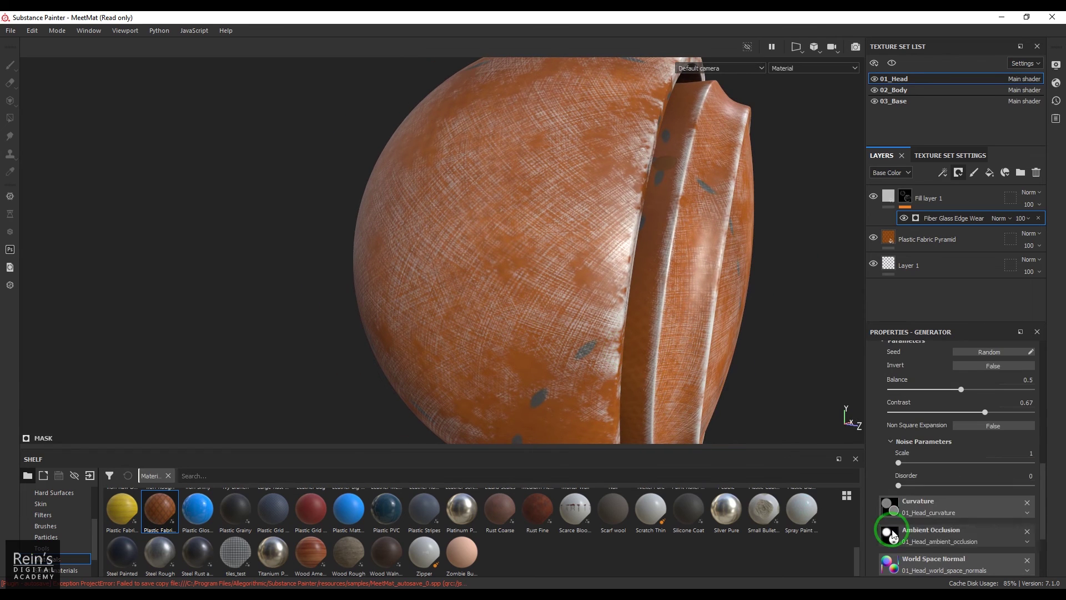
pyautogui.moveTo(908, 467); pyautogui.dragTo(928, 470)
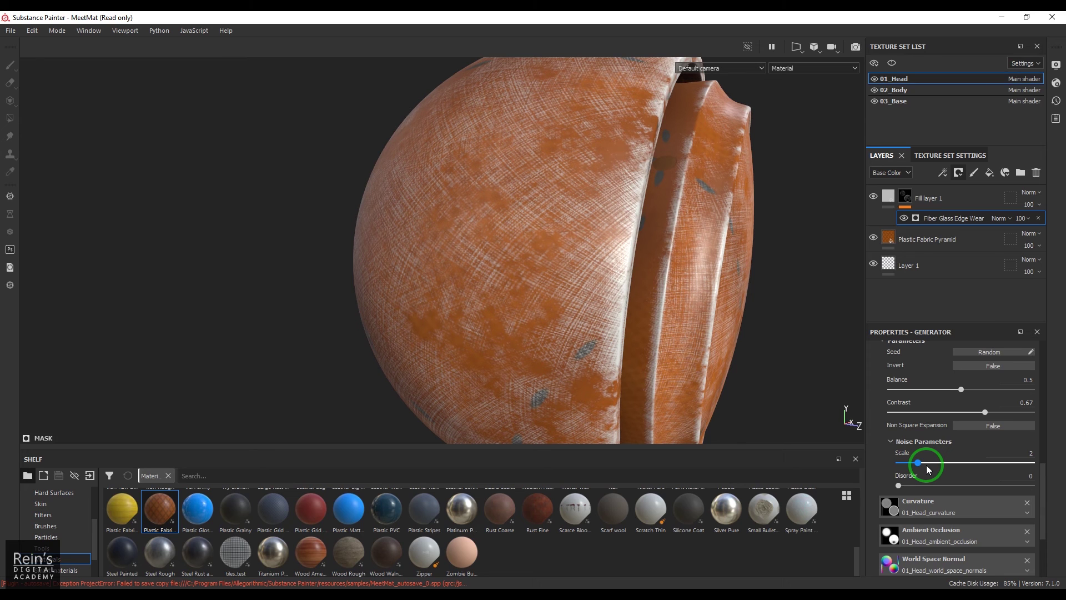
pyautogui.moveTo(929, 470); pyautogui.dragTo(966, 486)
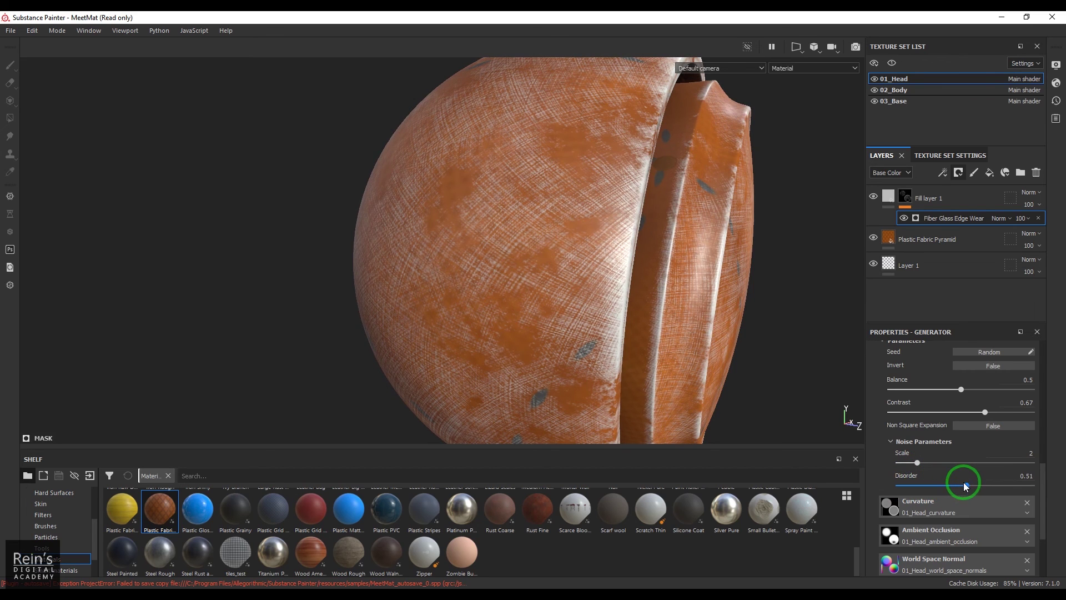
pyautogui.scroll(-3, 1001, 474)
pyautogui.scroll(5, 999, 472)
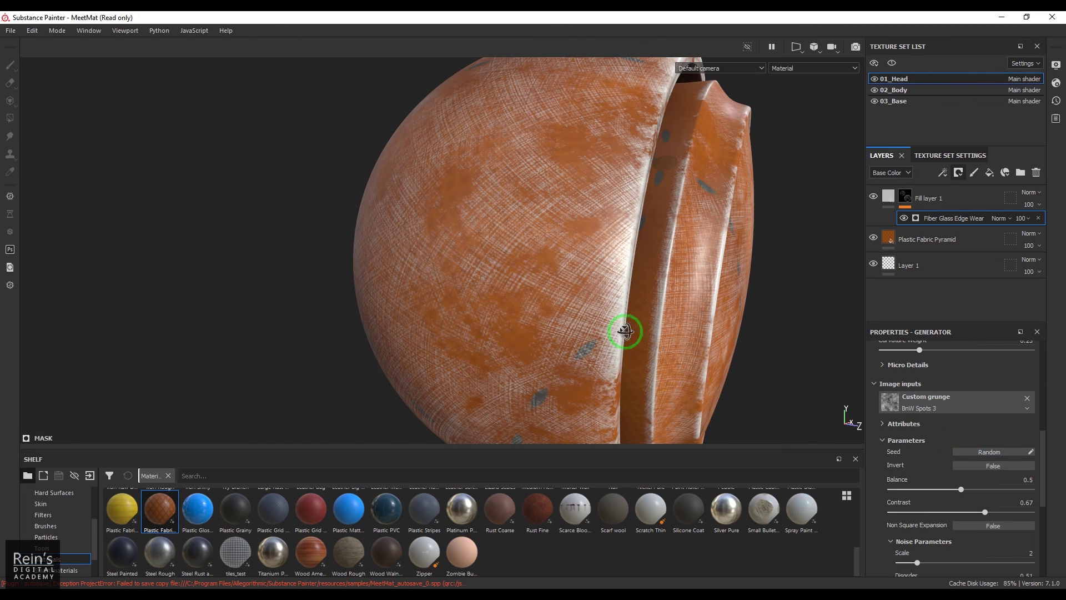
pyautogui.keyDown('alt'); pyautogui.moveTo(625, 332); pyautogui.dragTo(429, 233); pyautogui.keyUp('alt')
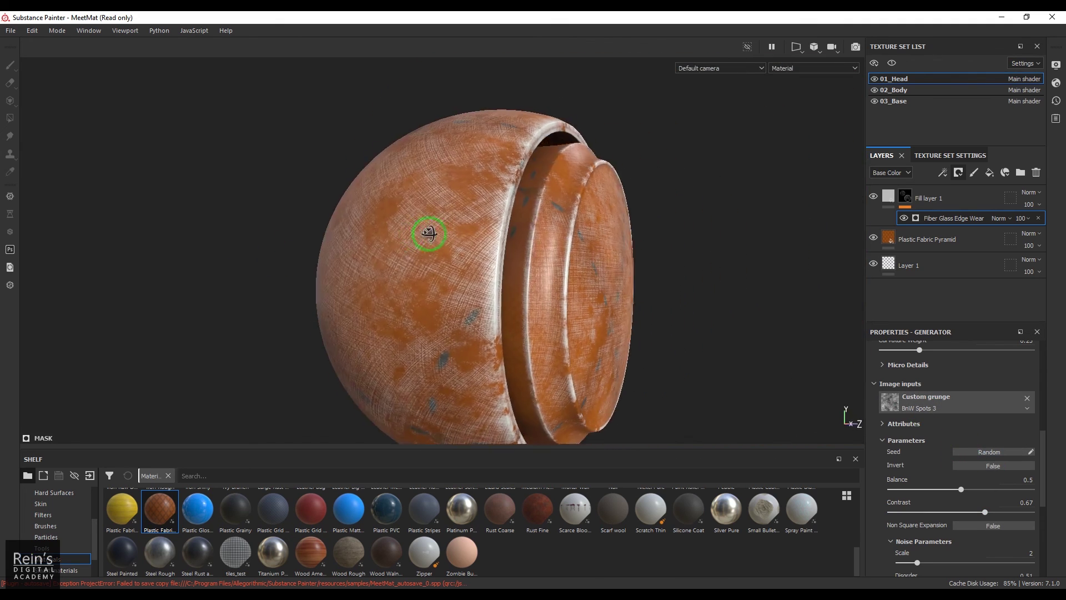
pyautogui.keyDown('alt'); pyautogui.moveTo(429, 233); pyautogui.dragTo(468, 252, button='right'); pyautogui.keyUp('alt')
pyautogui.keyDown('alt'); pyautogui.moveTo(468, 252); pyautogui.dragTo(518, 322); pyautogui.keyUp('alt')
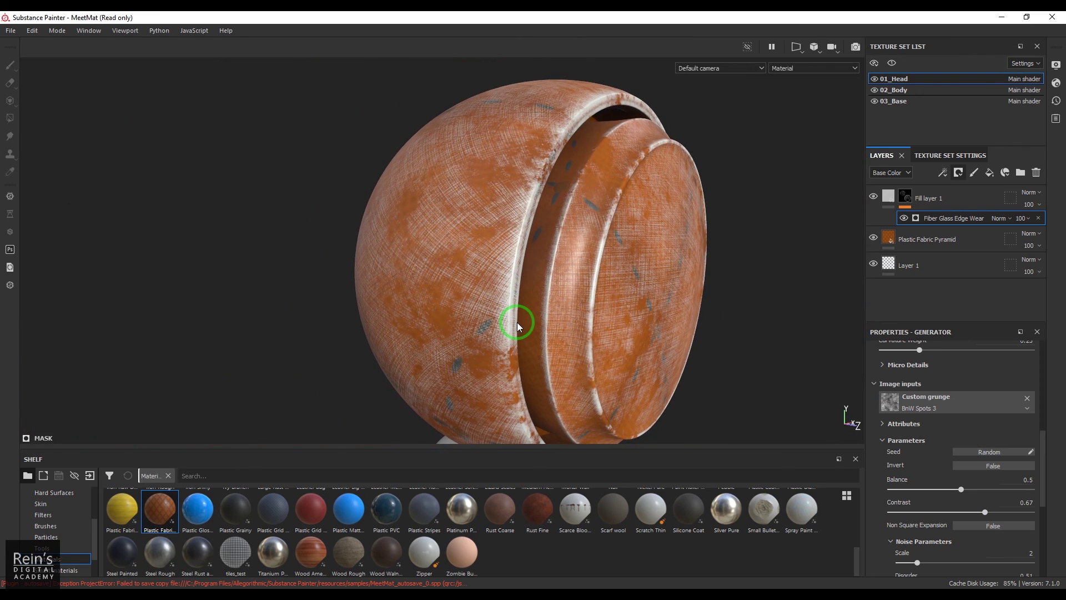